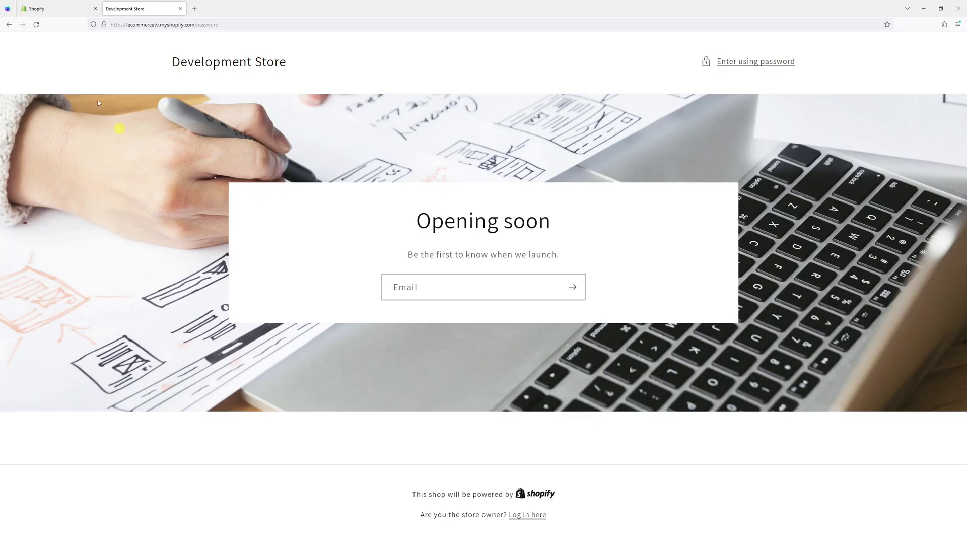
Return from the 'Opening soon' storefront page to the Development Store admin Home dashboard.
left_click(64, 10)
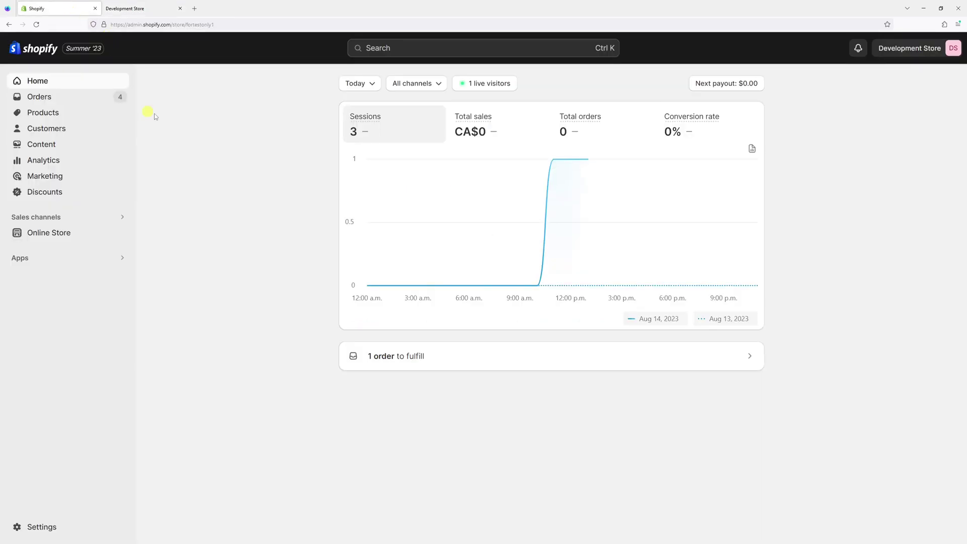
mouse_move(49, 232)
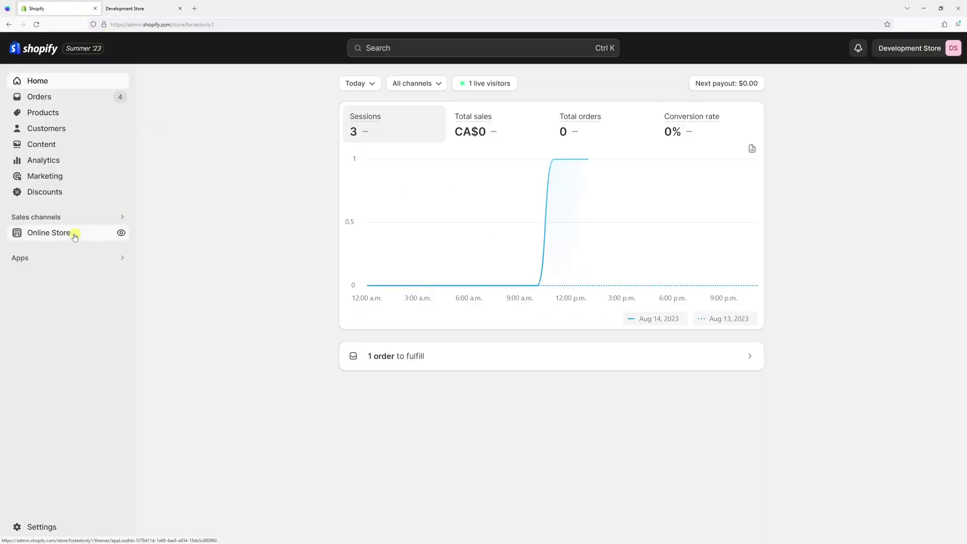
Customize the Dawn theme and load the Others > Password template in the editor.
left_click(74, 236)
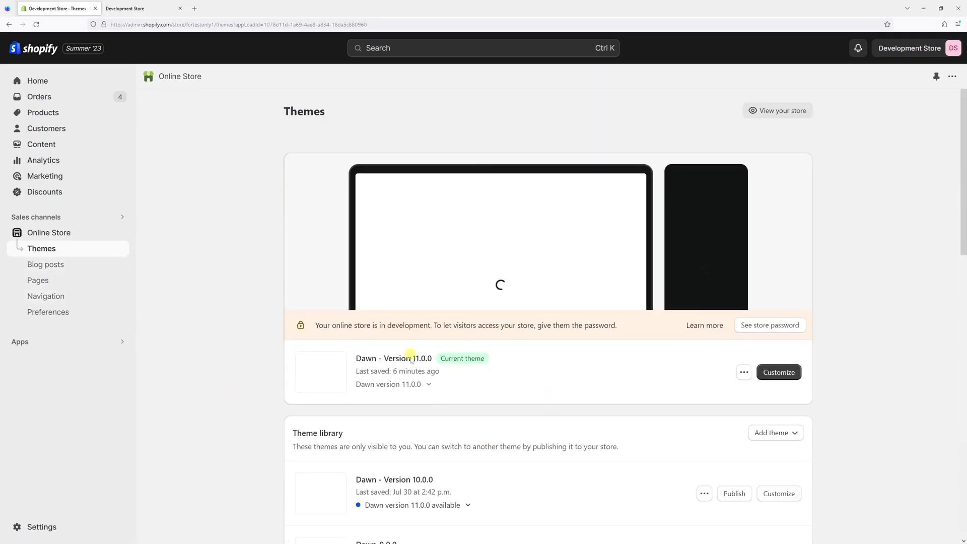
left_click(778, 375)
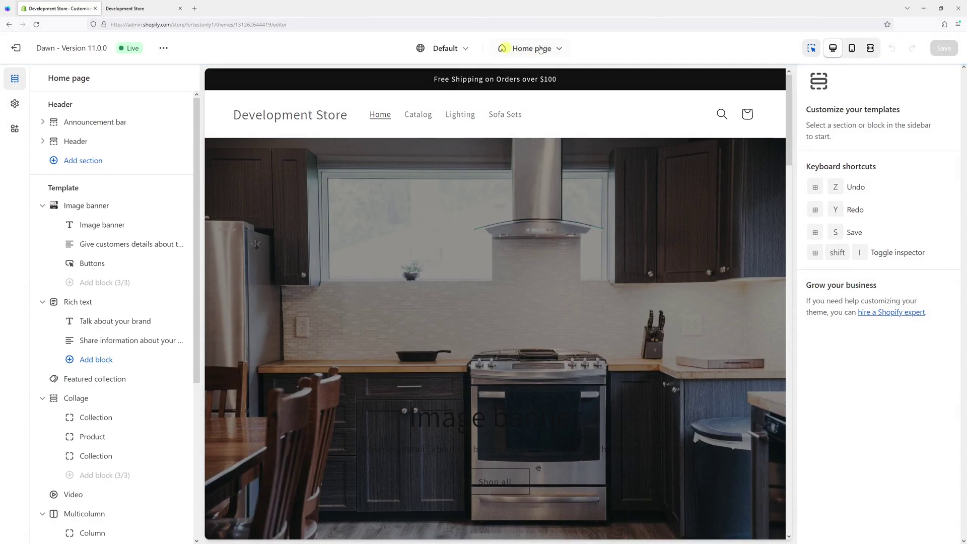
left_click(529, 48)
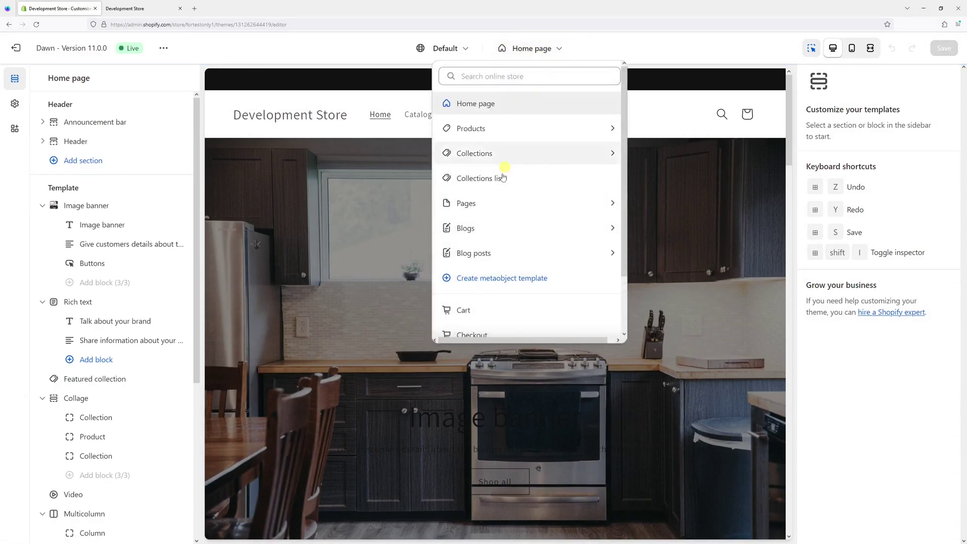
scroll(492, 256, "down", 2)
left_click(484, 325)
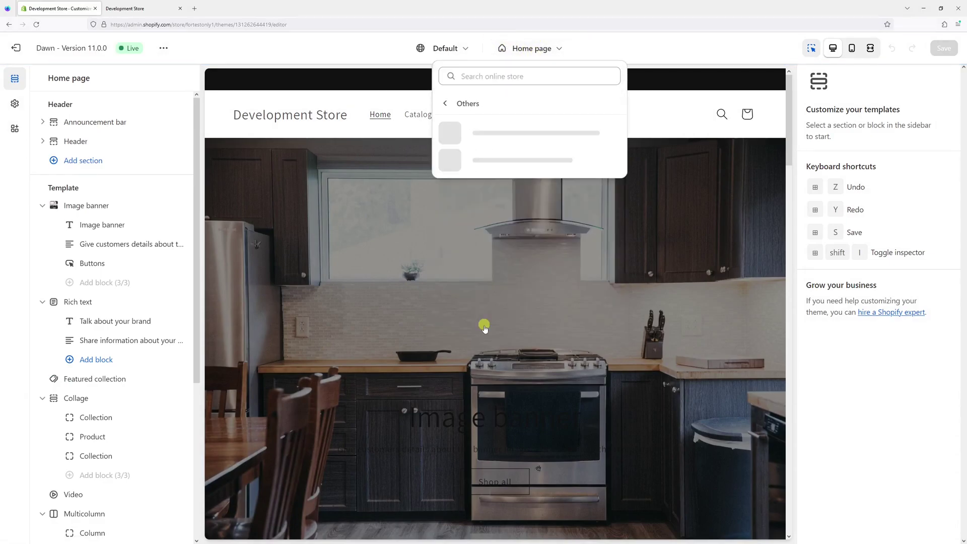
left_click(499, 229)
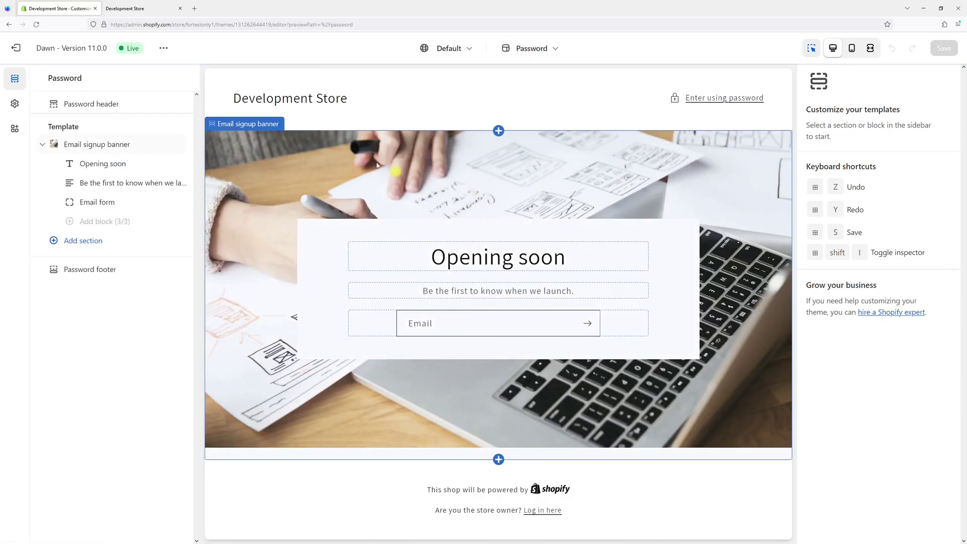
Open the Password header section's Custom CSS, showing its h2 font-size 32px rule.
left_click(108, 99)
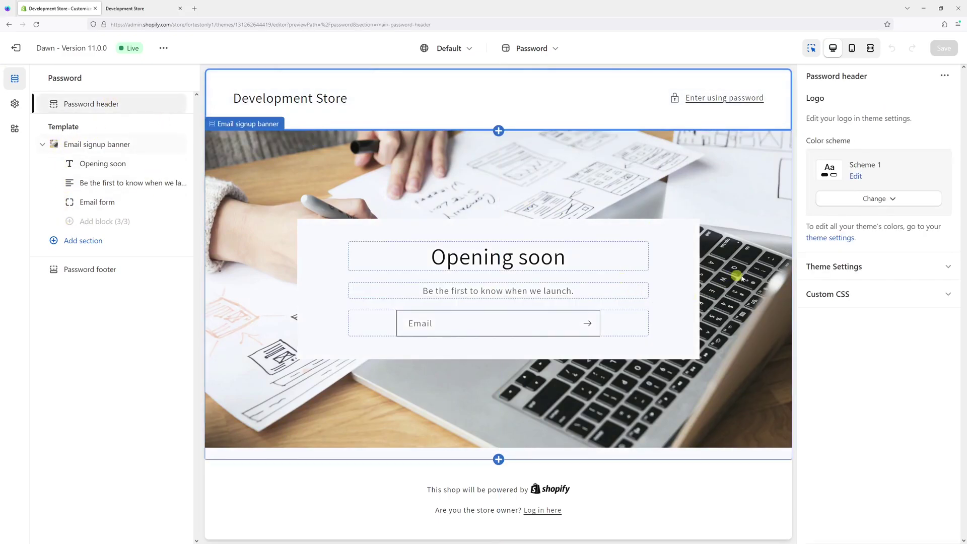
left_click(839, 296)
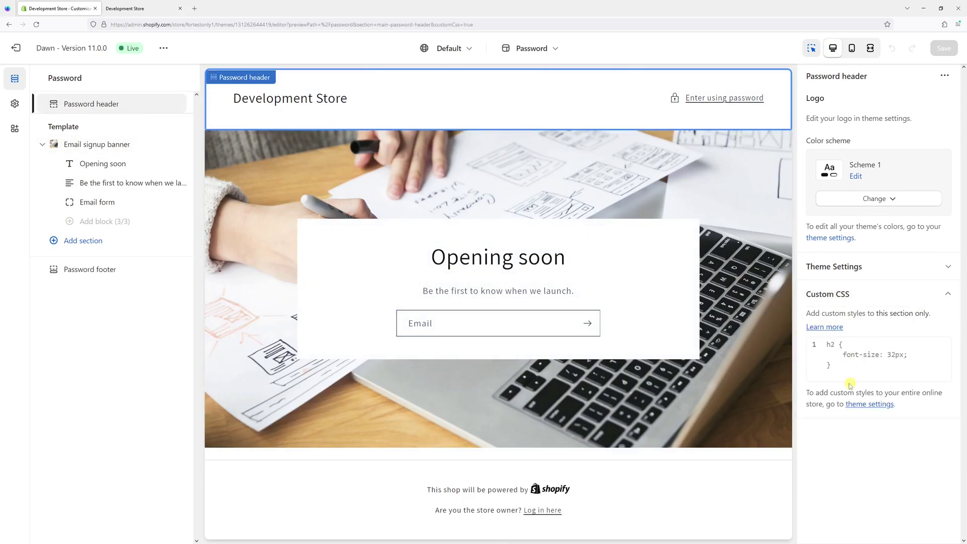
left_click(847, 353)
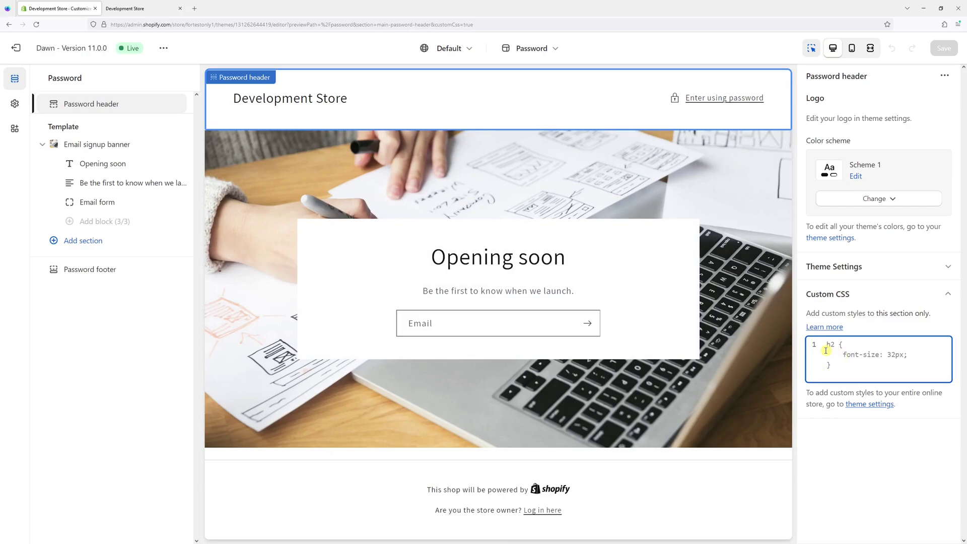
Replace the Custom CSS with '.password-header .h2 { display: none; }' and check the preview.
key("ctrl+a")
type(".")
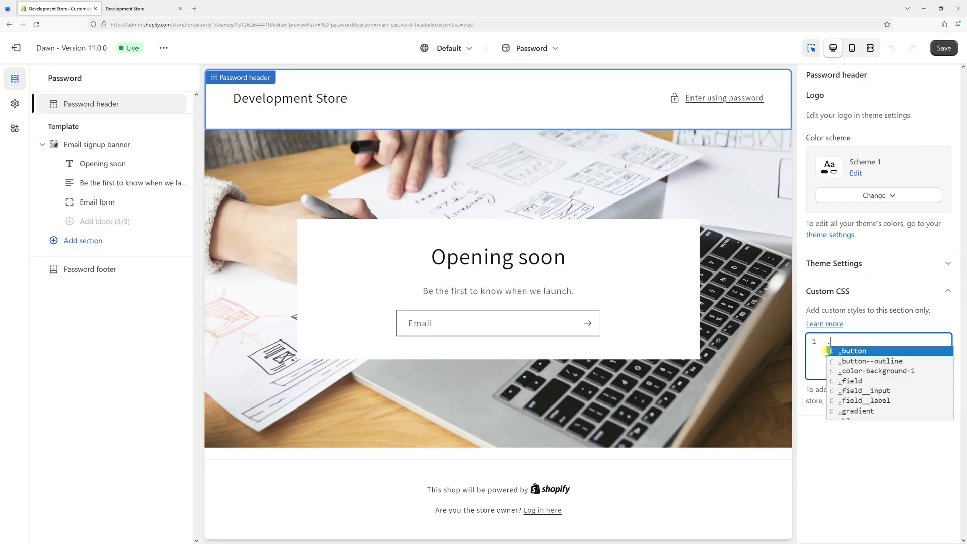
type("password-")
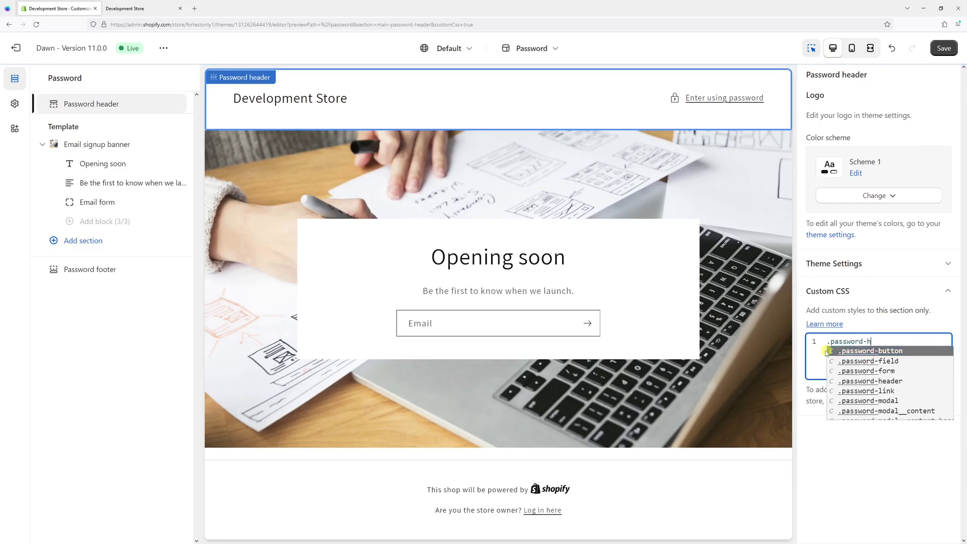
type("header .")
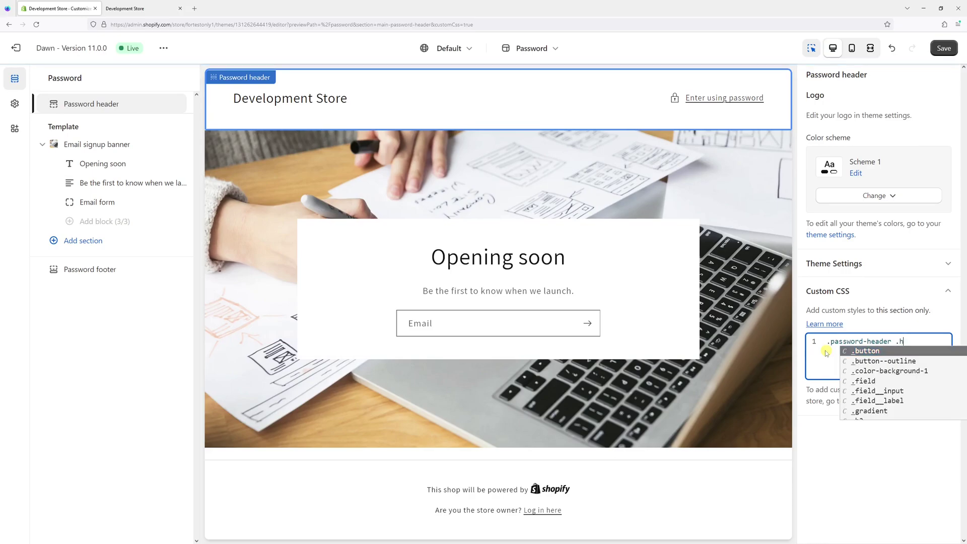
type("h2")
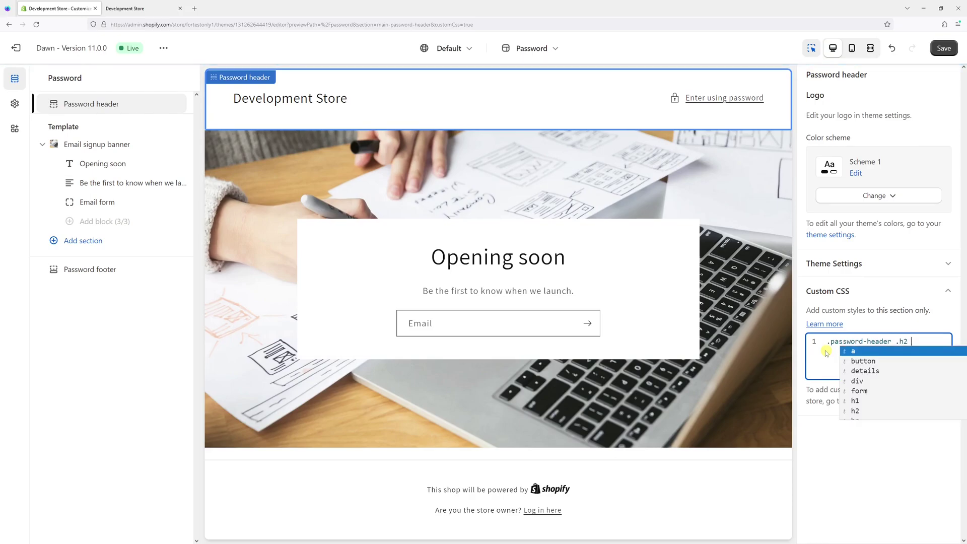
type(" {")
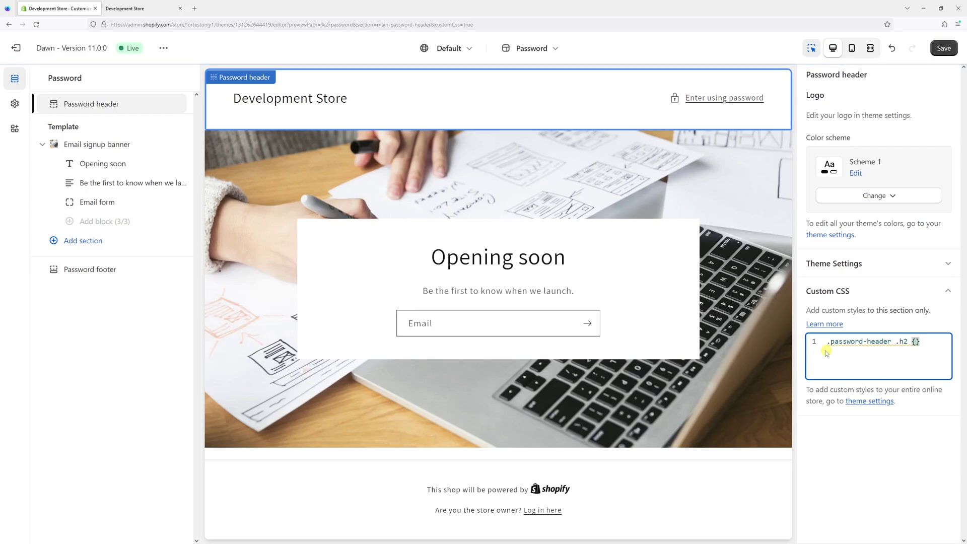
key("Return")
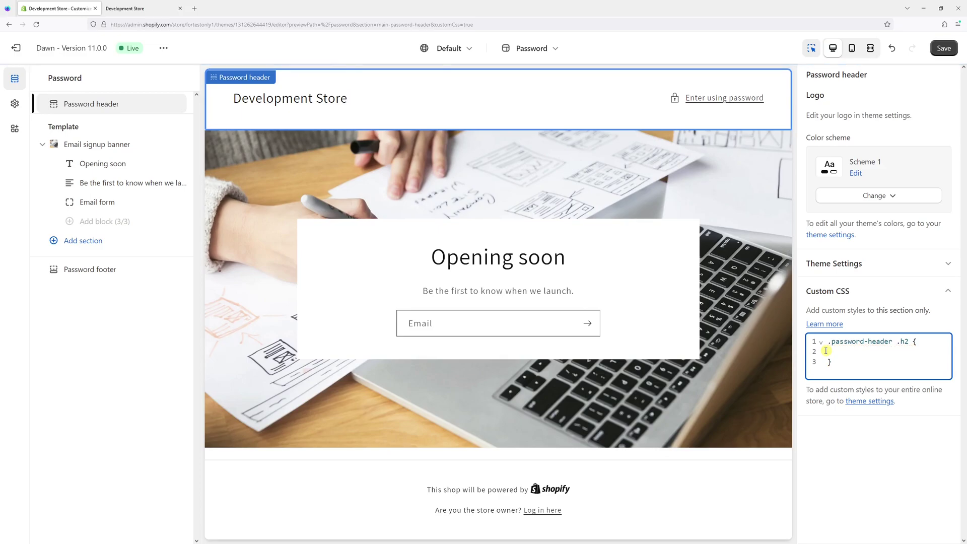
type("display")
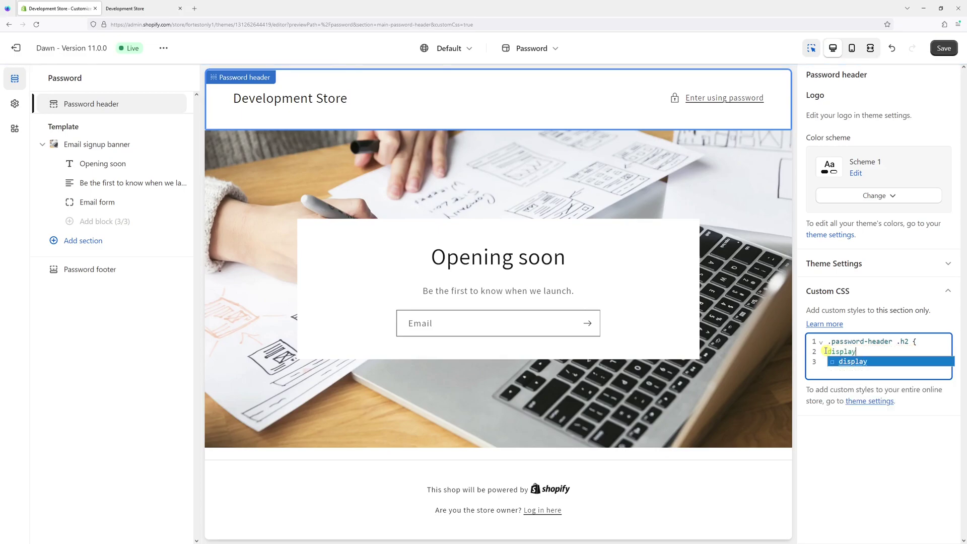
type(": ")
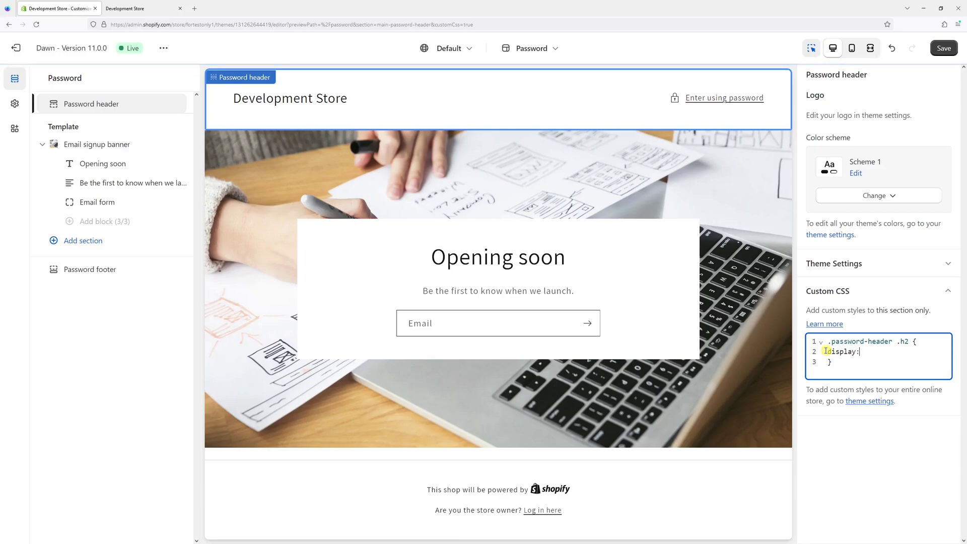
type("none")
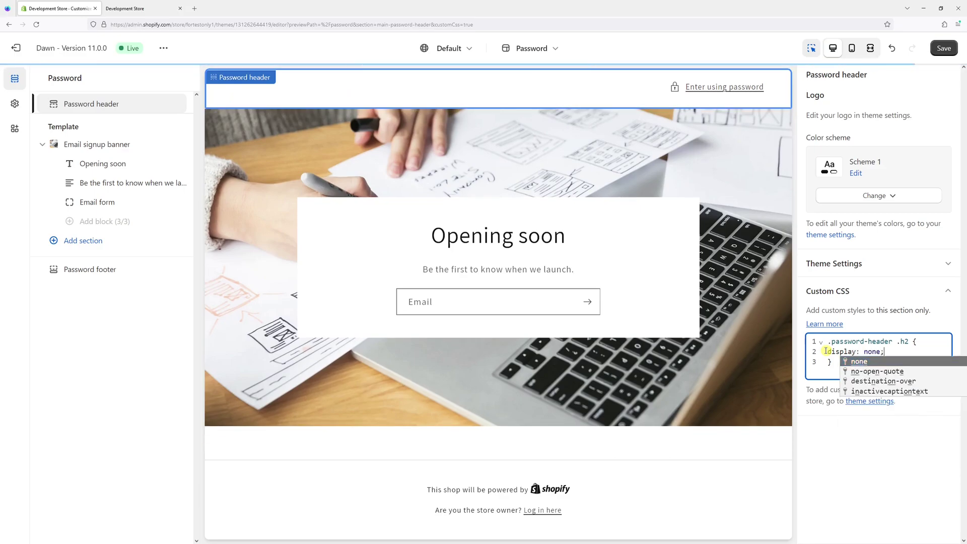
type(";")
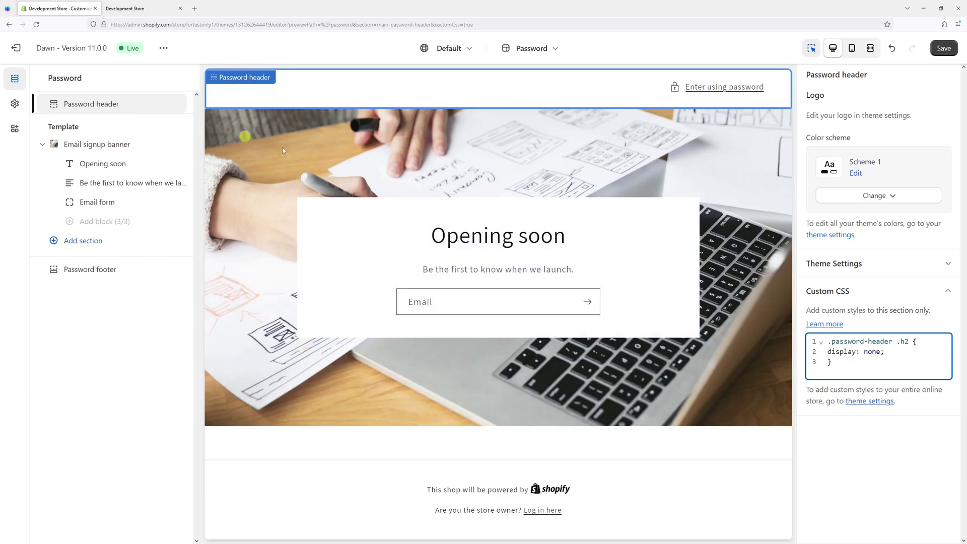
left_click(267, 57)
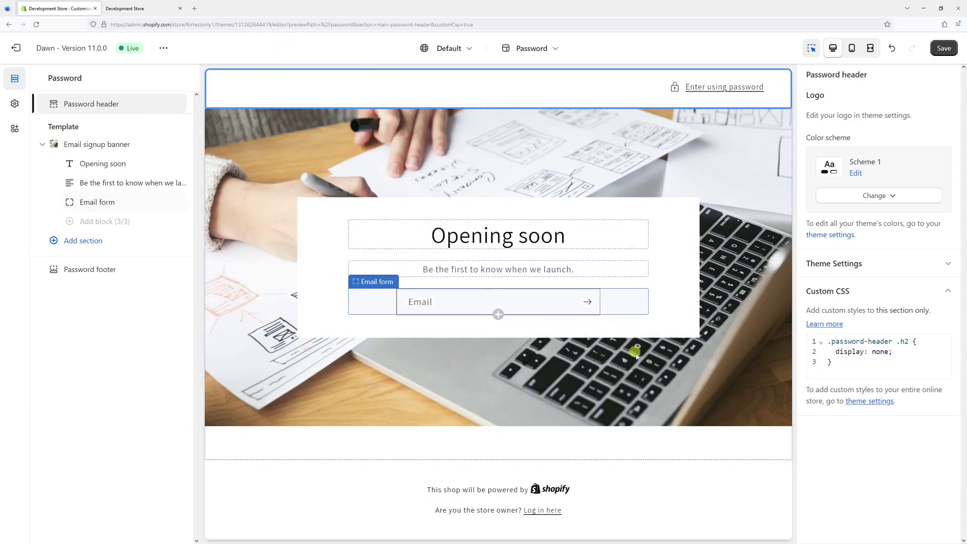
Save the theme and reload the live password page to confirm the store name is gone.
left_click(943, 47)
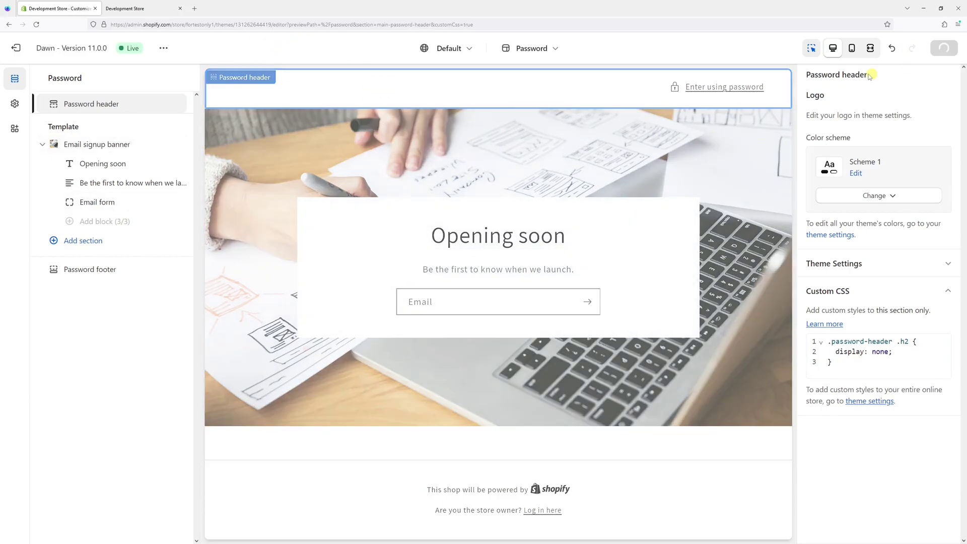
left_click(165, 6)
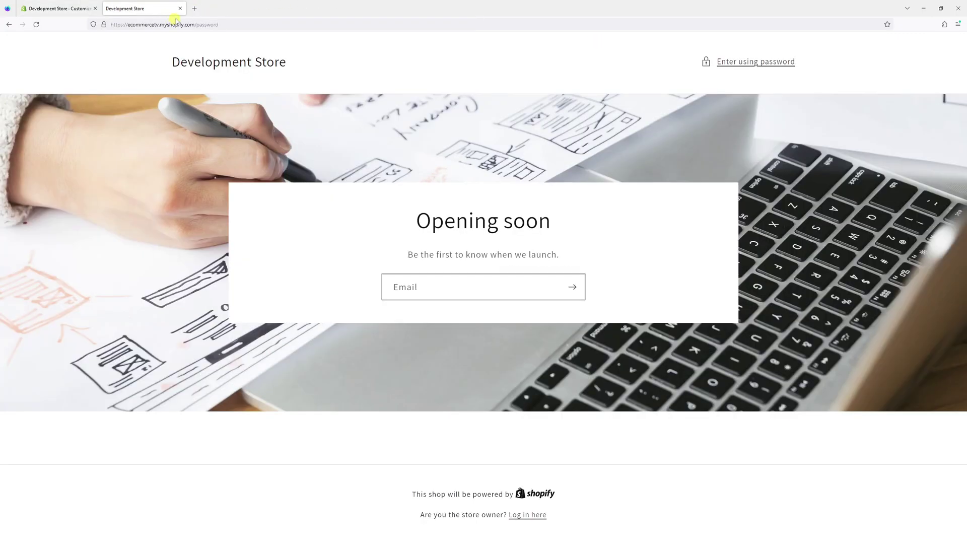
left_click(176, 24)
key("Return")
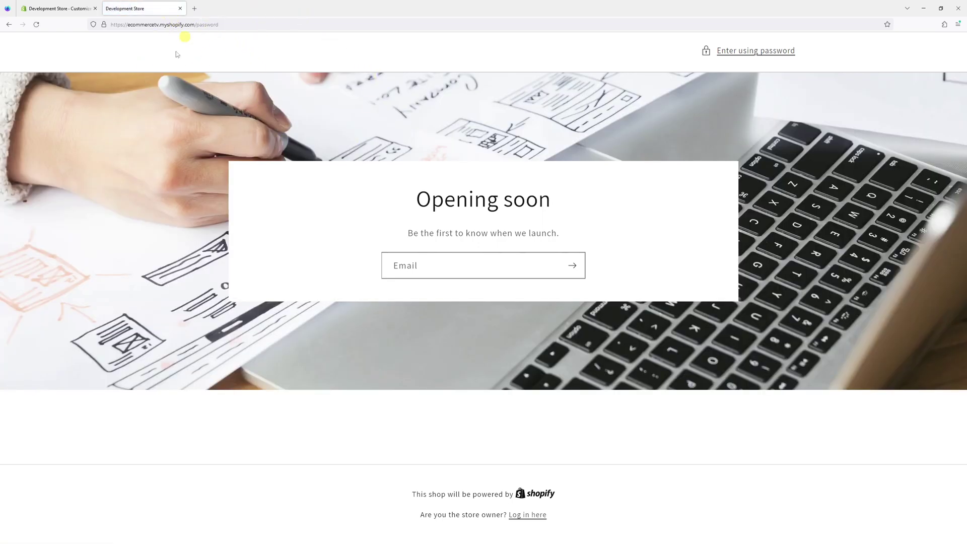
left_click(80, 8)
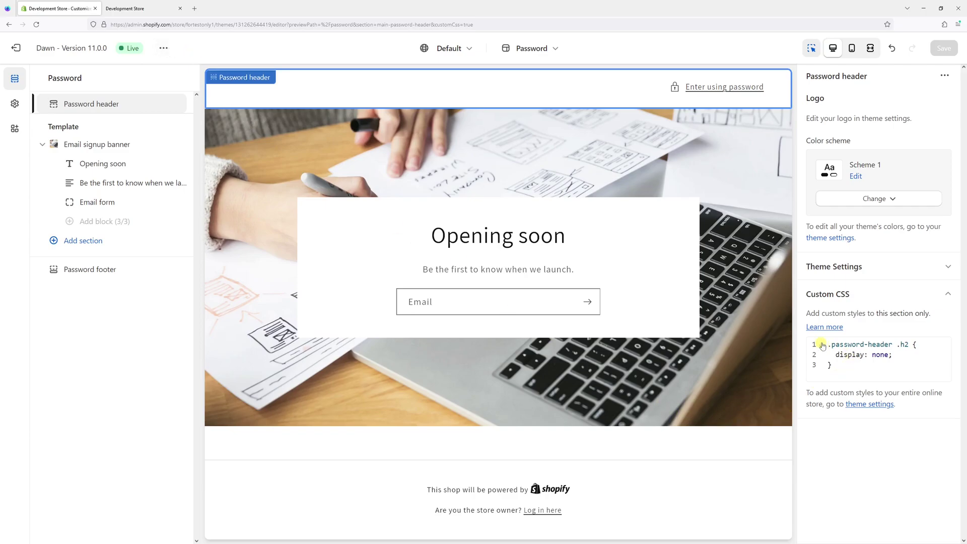
Change the Custom CSS selector from '.password-header .h2' to 'h1', keeping the title hidden.
left_click(908, 345)
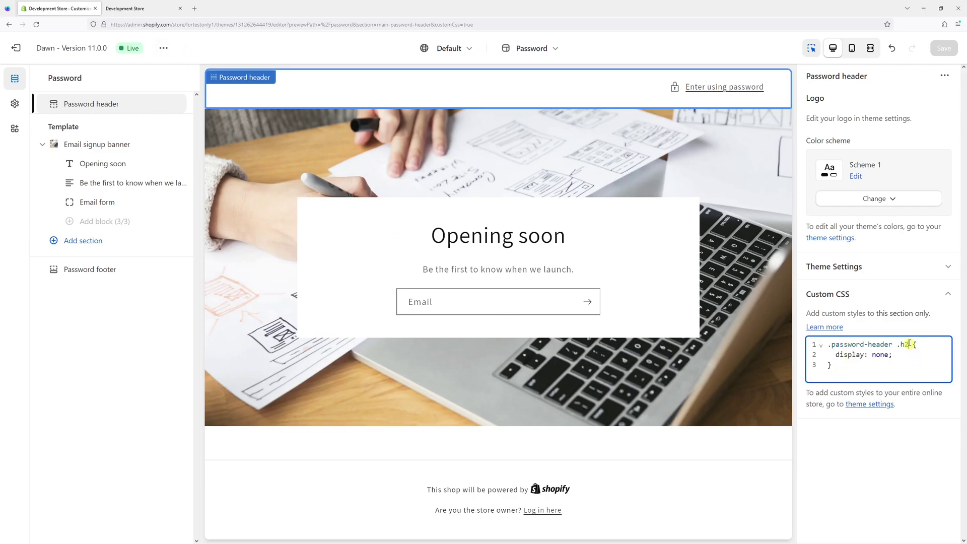
left_click(921, 455)
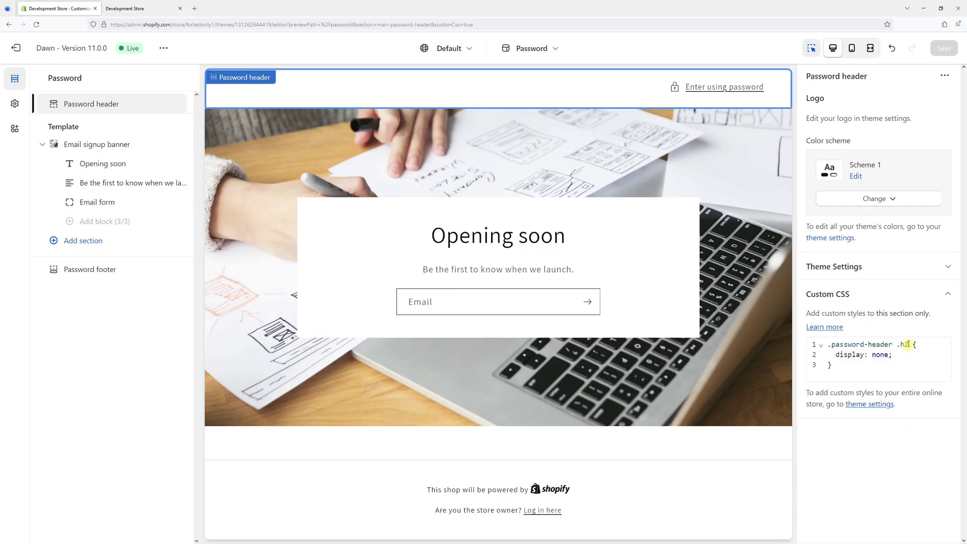
left_click_drag(911, 345, 826, 344)
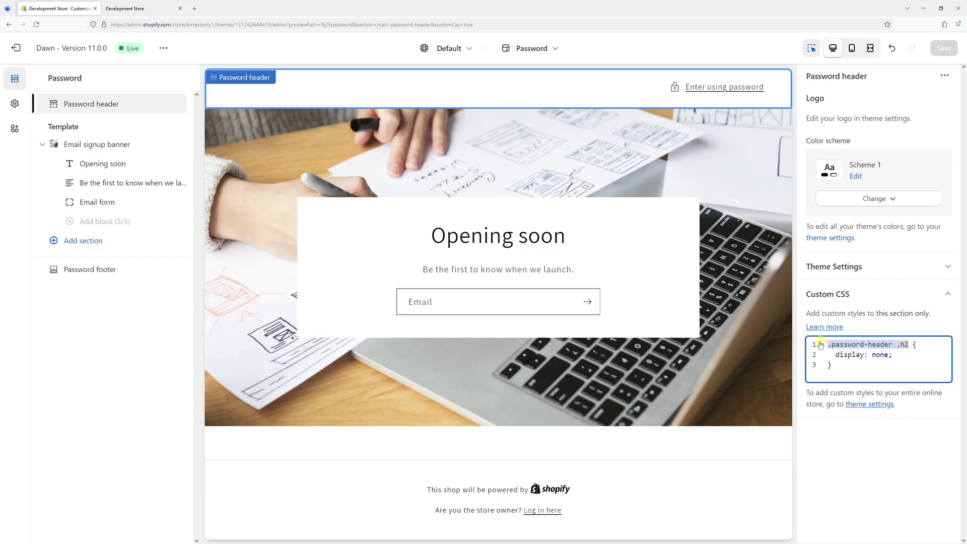
key("BackSpace")
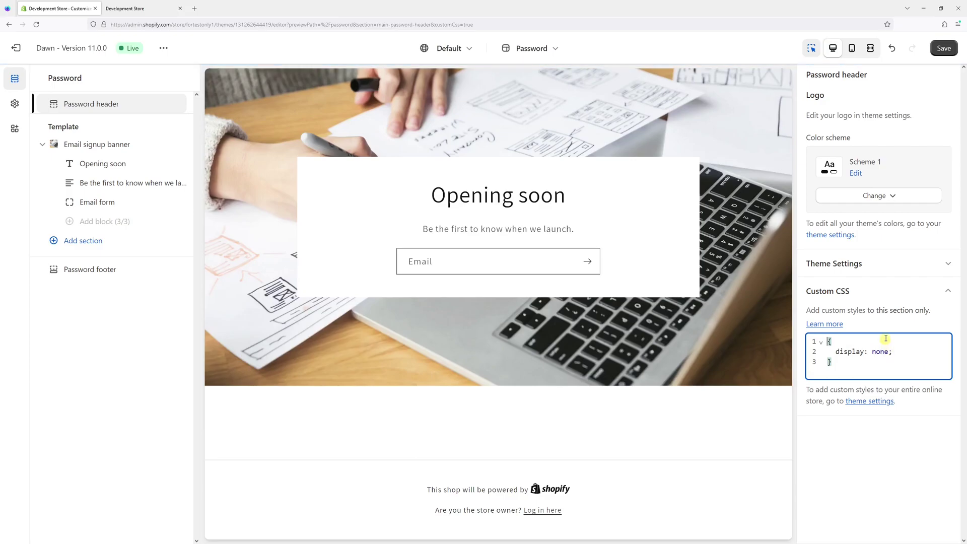
type("h1")
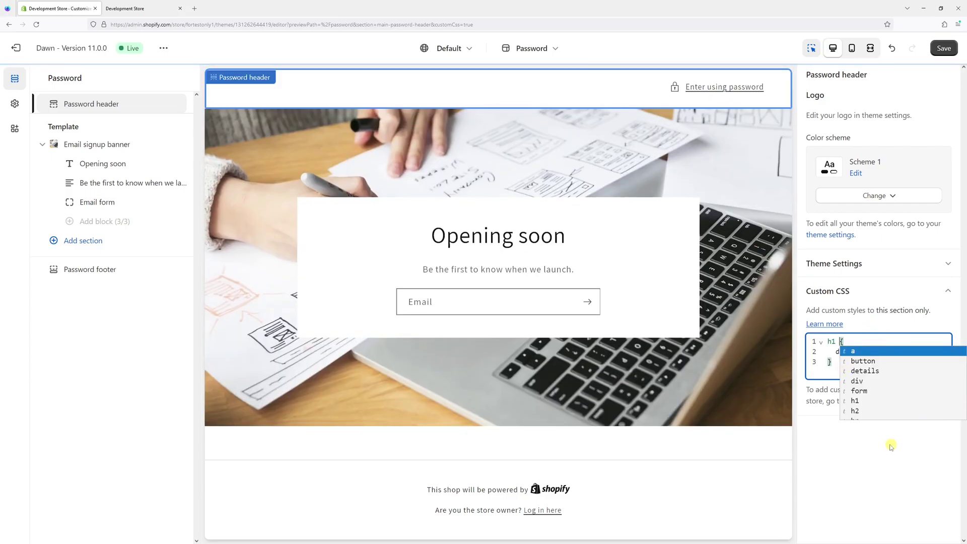
left_click(890, 446)
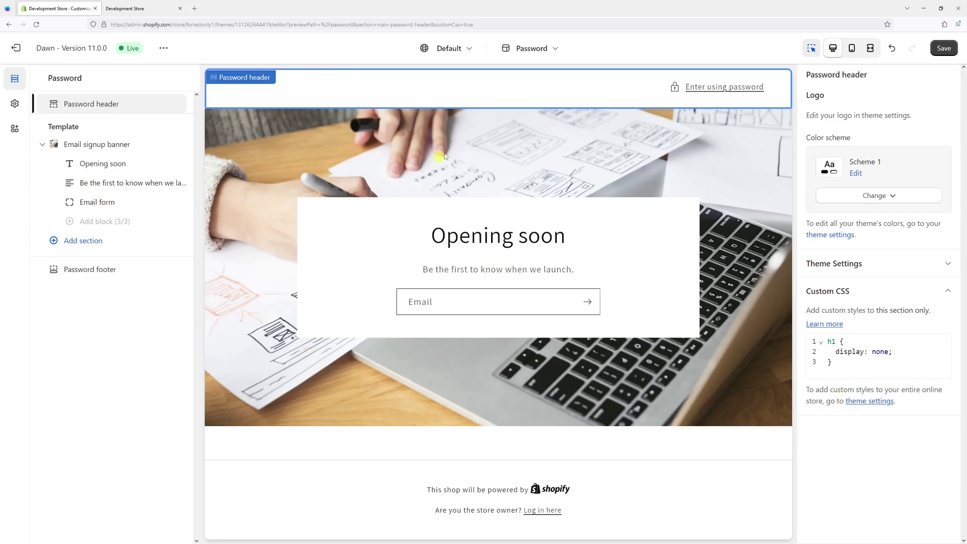